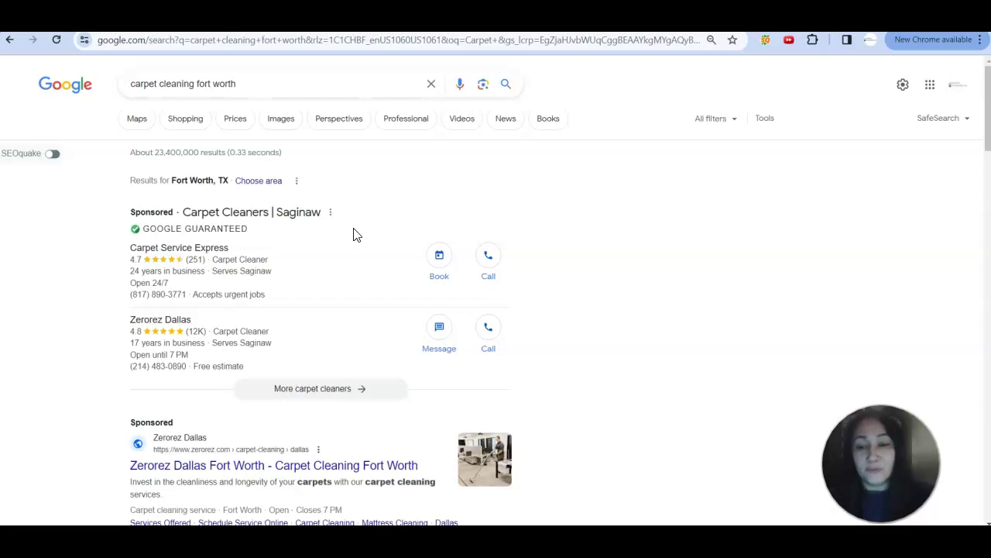
Scroll past the sponsored results to the Businesses map pack listing Zerorez, Power Steam and Oxi Fresh.
scroll(364, 263, down, 2)
scroll(370, 265, down, 1)
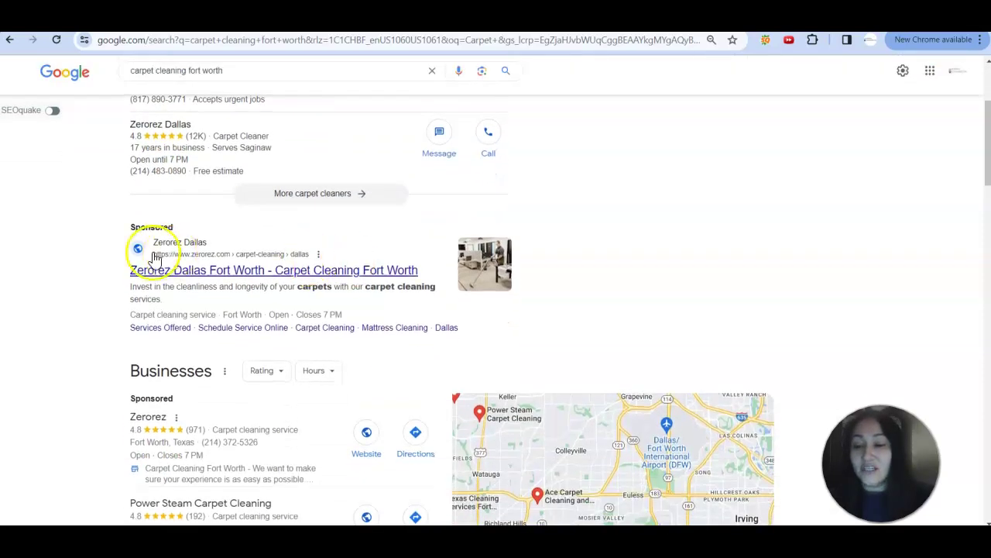
scroll(447, 210, down, 2)
scroll(507, 199, down, 1)
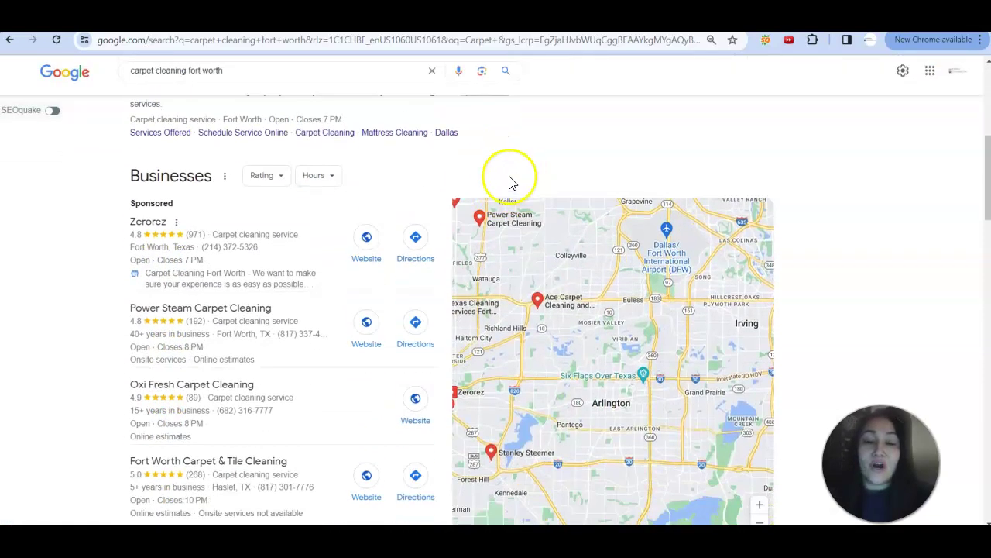
scroll(594, 137, down, 1)
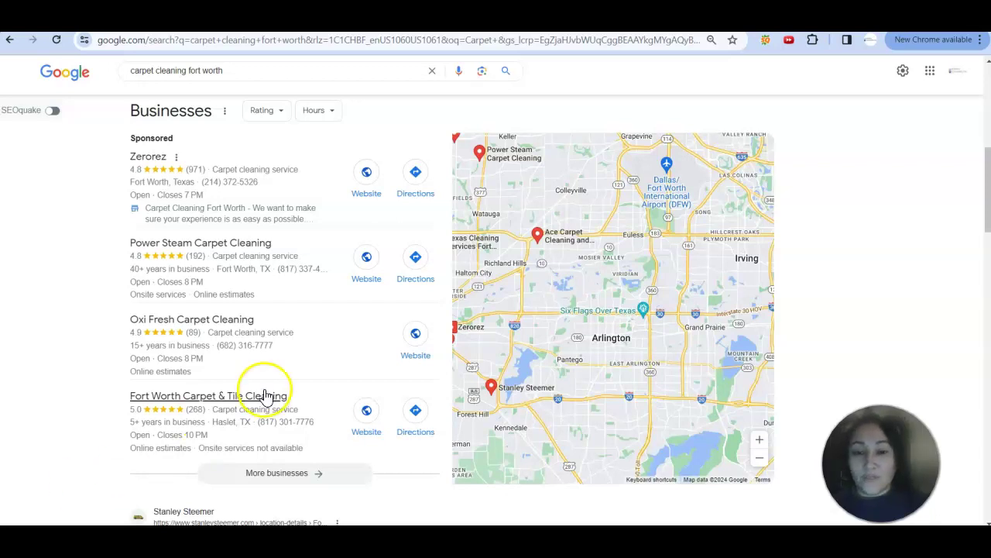
mouse_move(224, 320)
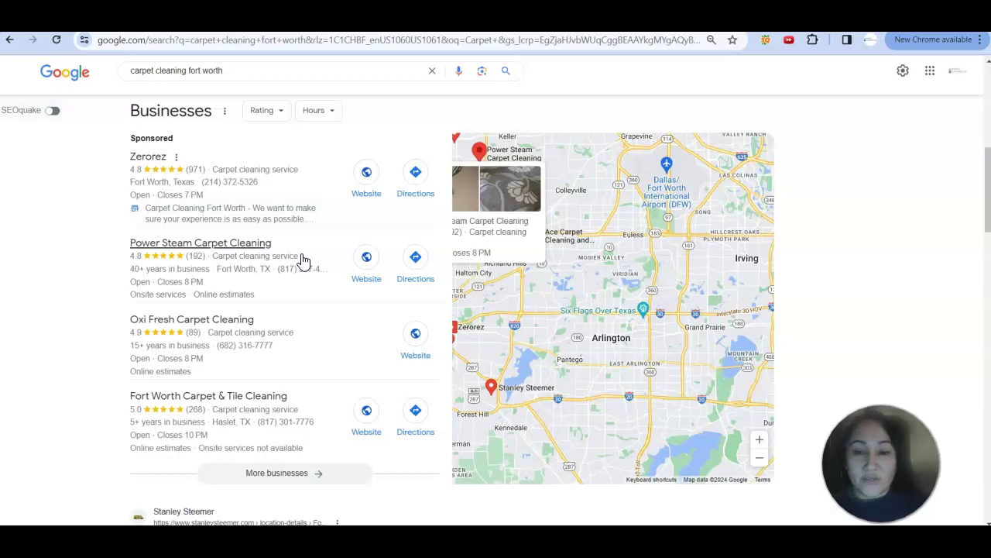
click(307, 285)
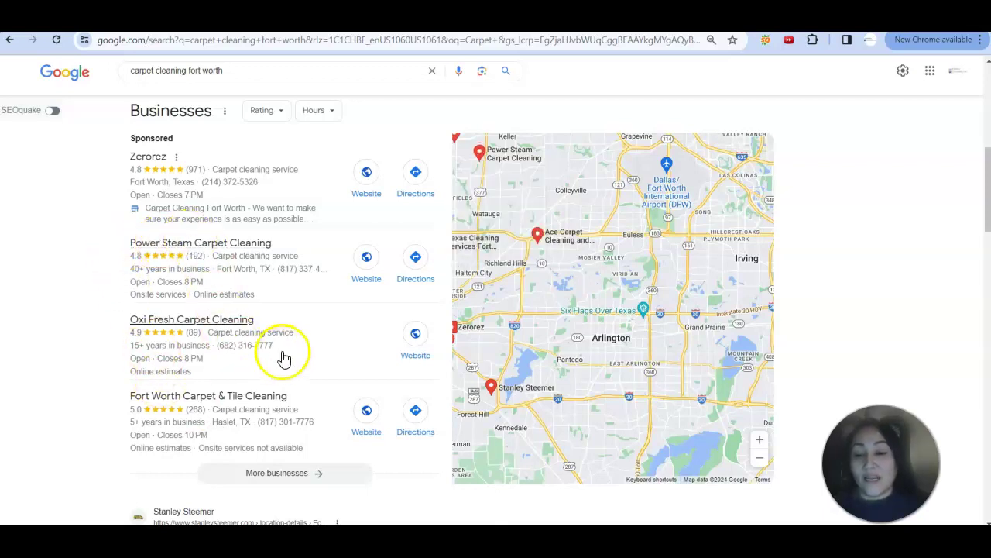
Scroll below the map pack to the organic results led by Stanley Steemer, Zerorez and Oxi Fresh.
scroll(319, 346, down, 1)
scroll(320, 346, down, 1)
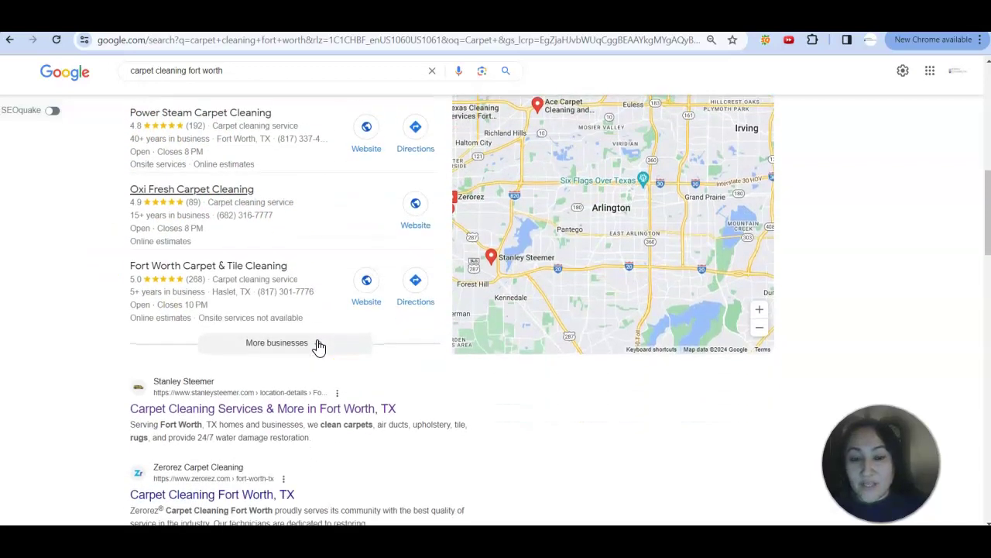
scroll(555, 415, down, 2)
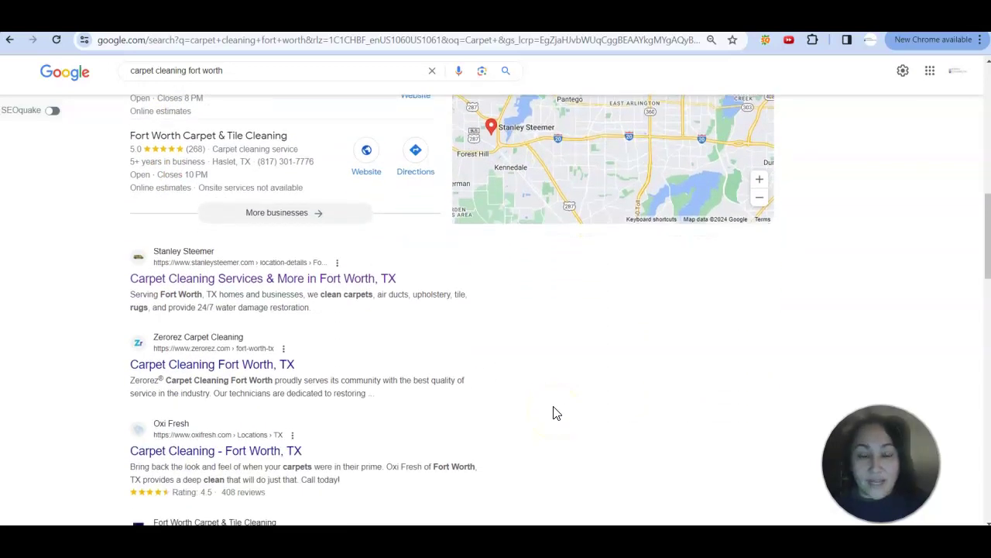
scroll(554, 414, down, 1)
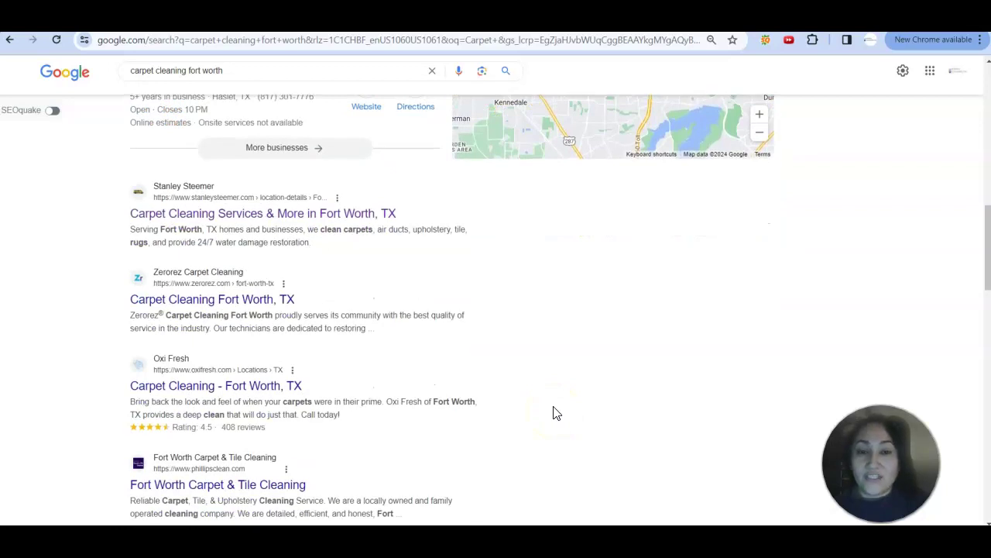
scroll(555, 414, down, 1)
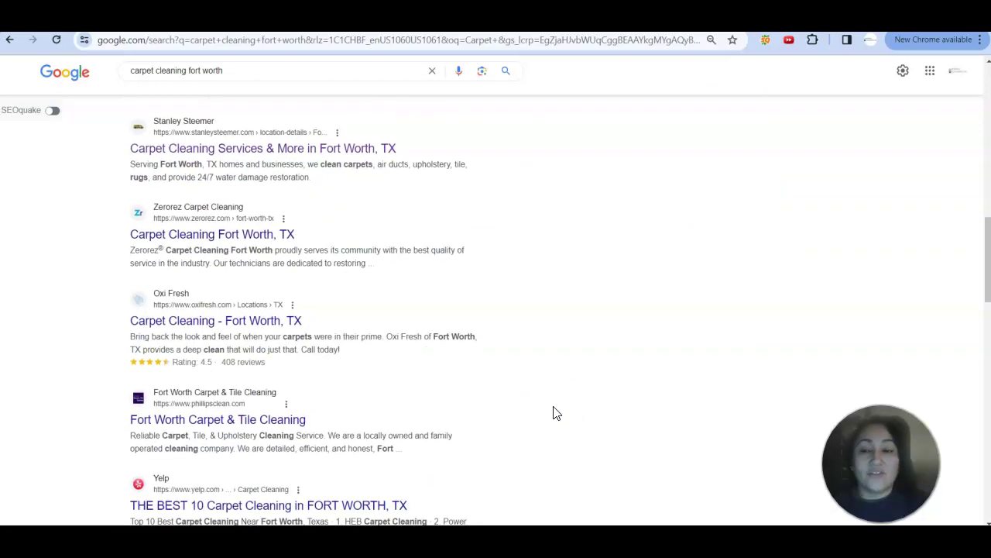
click(535, 382)
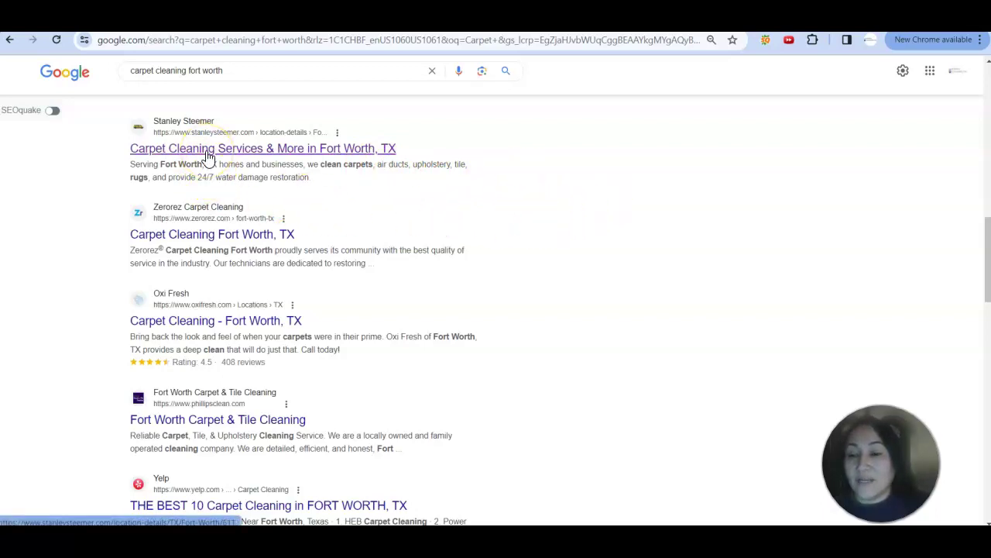
Open the Stanley Steemer Fort Worth result and skim down through its page content.
click(387, 148)
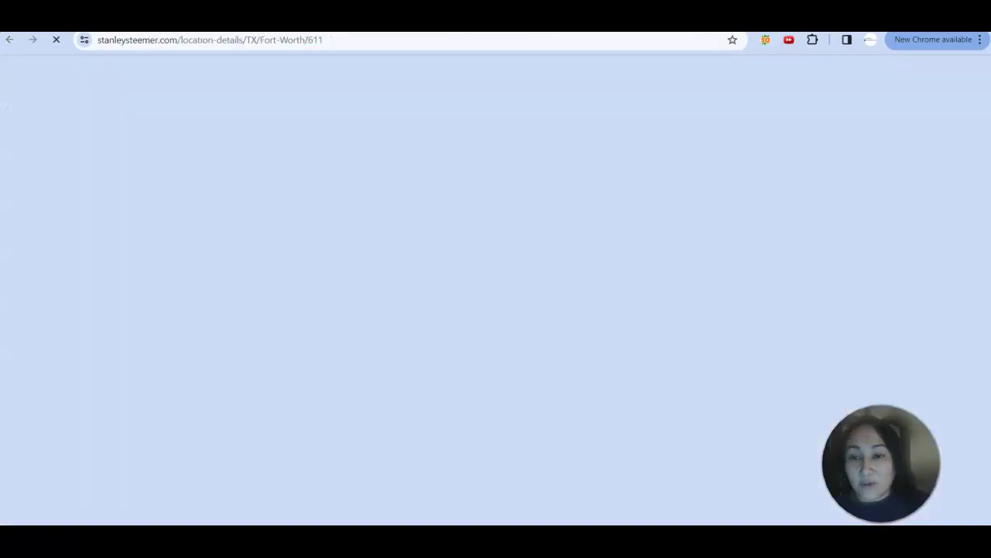
scroll(570, 214, down, 5)
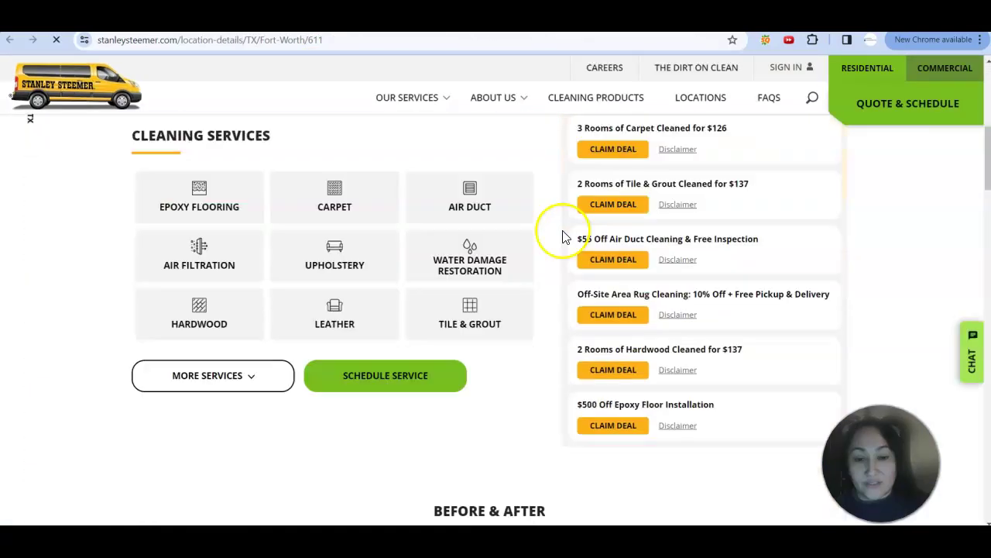
scroll(544, 260, down, 5)
scroll(545, 260, down, 2)
scroll(544, 267, down, 5)
scroll(545, 266, down, 4)
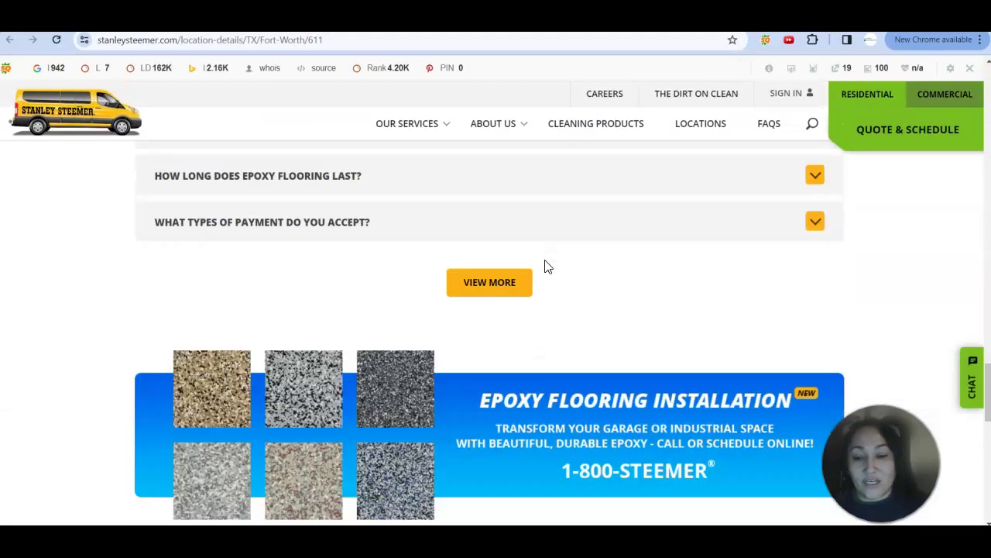
scroll(544, 265, down, 3)
Return to the top of the Stanley Steemer page and switch back to WordCounter.
scroll(538, 268, up, 7)
scroll(539, 270, up, 4)
scroll(540, 270, up, 5)
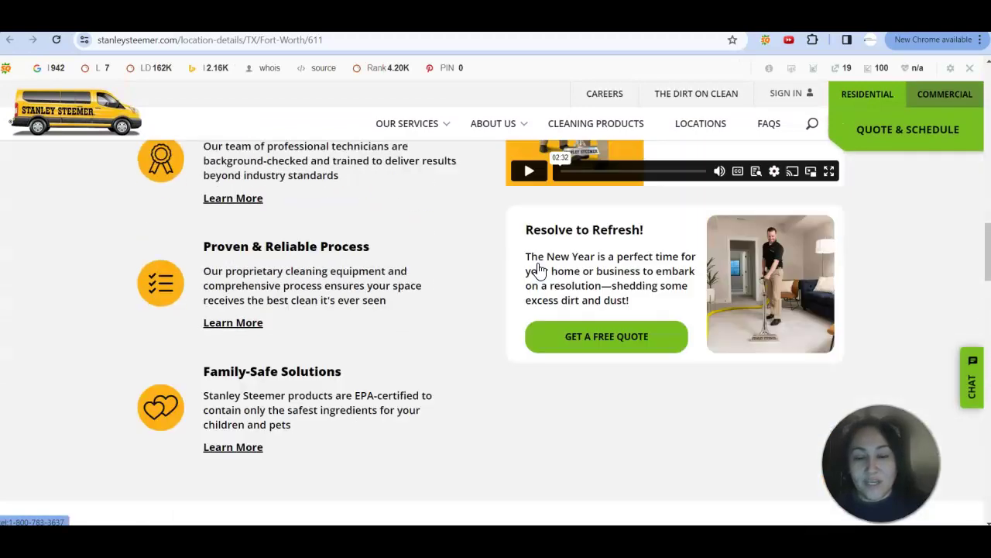
scroll(540, 270, up, 5)
scroll(536, 270, up, 5)
scroll(540, 271, up, 3)
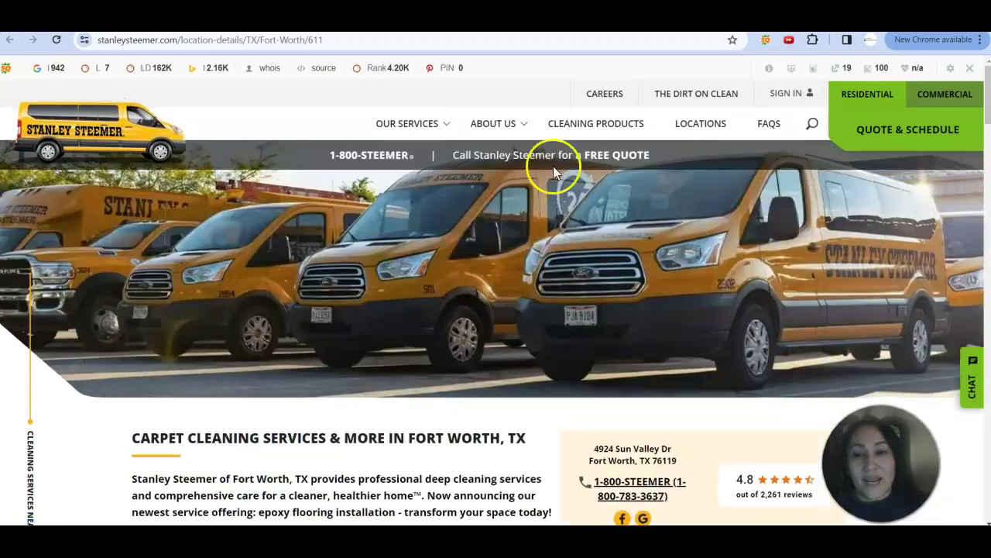
key(ctrl+Tab)
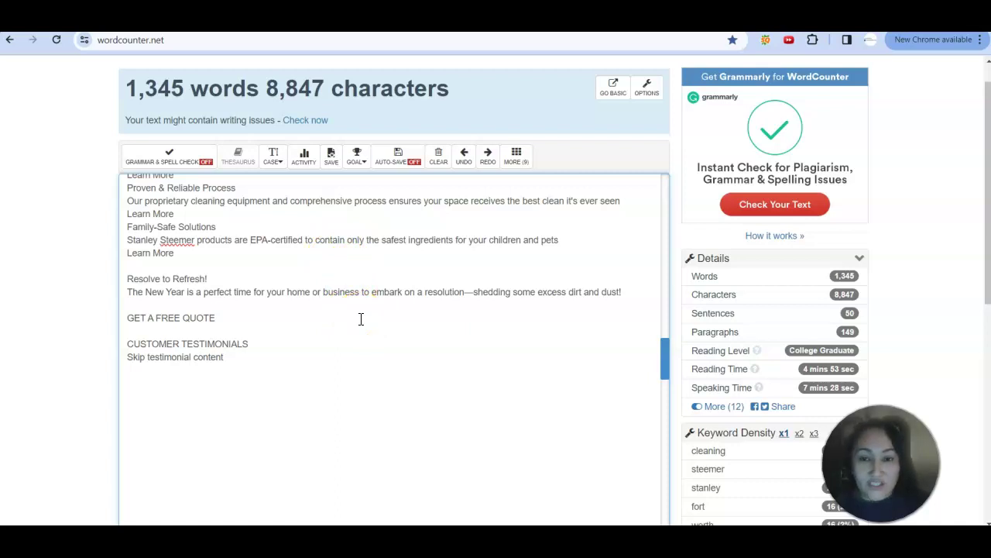
click(361, 318)
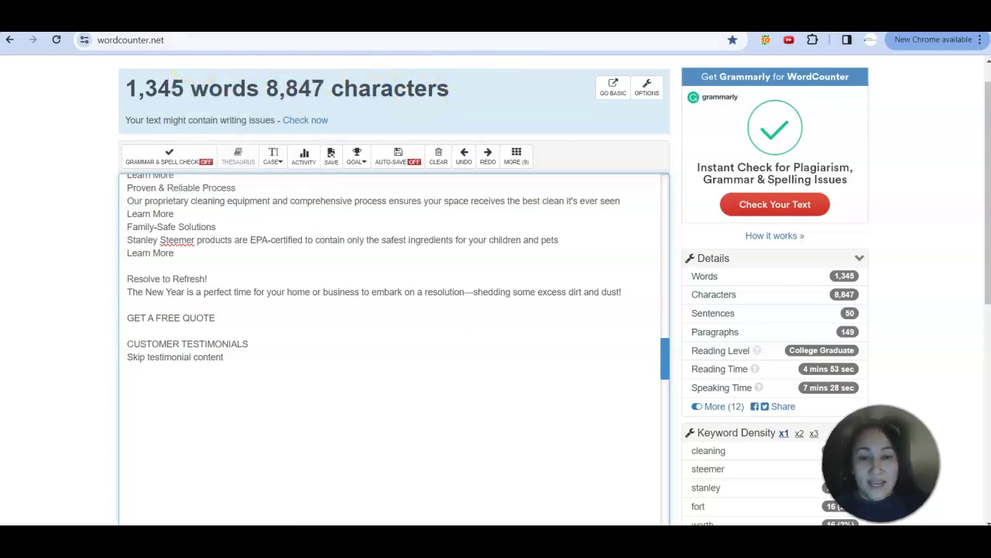
Switch to the Ahrefs tab showing the Stanley Steemer Fort Worth overview: DR 66, 772 traffic.
click(542, 19)
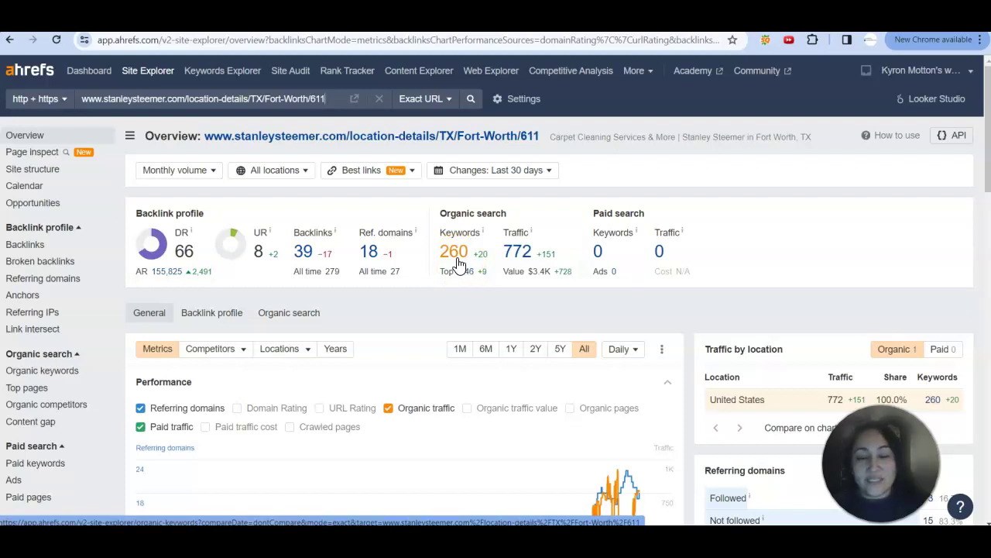
Open the Organic keywords report from the 260 keywords count.
click(517, 251)
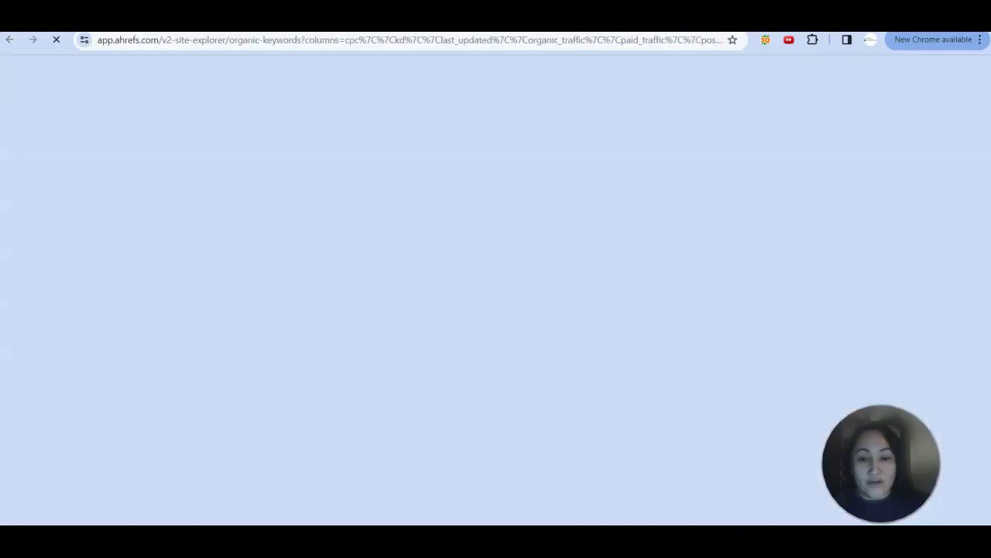